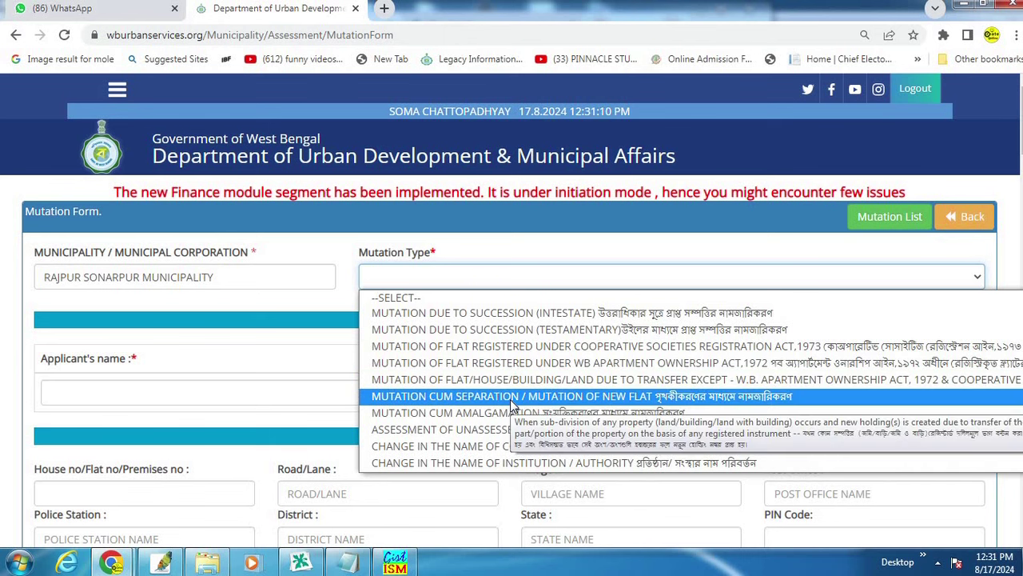
- Choose MUTATION CUM SEPARATION as the mutation type and highlight the applicant name labels
key("Escape")
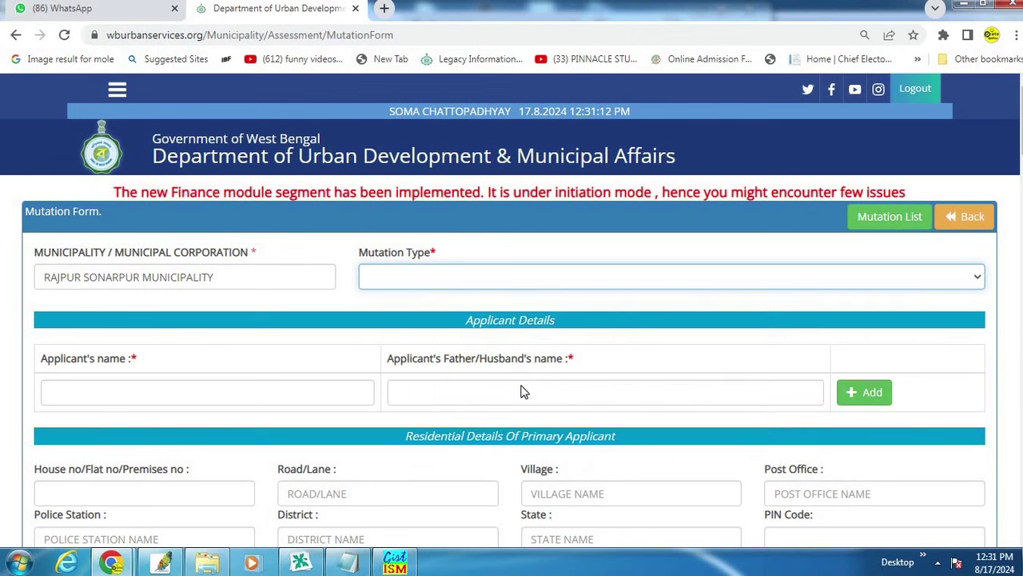
key("Down")
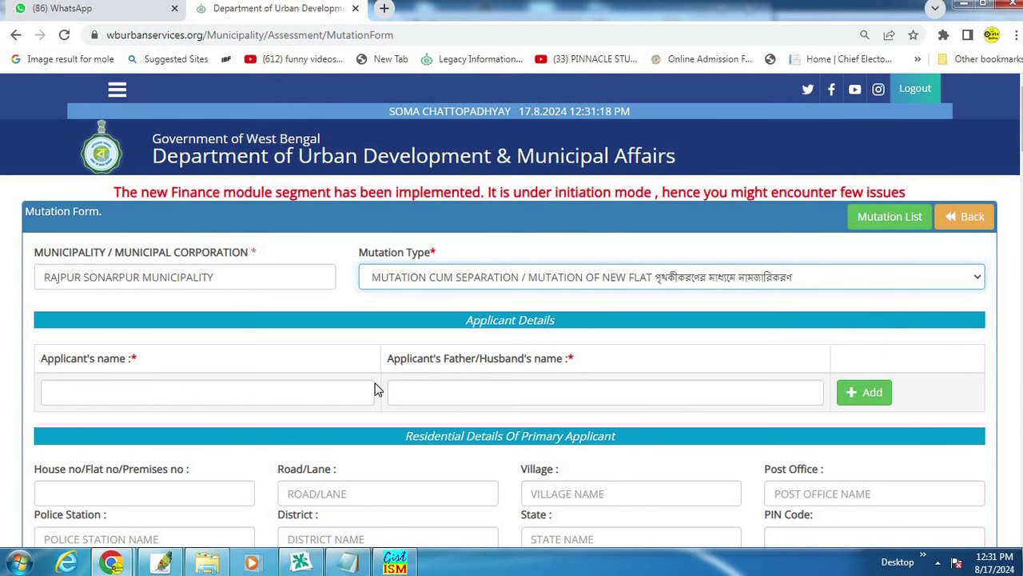
scroll(109, 312, "down", 1)
left_click_drag(27, 264, 242, 301)
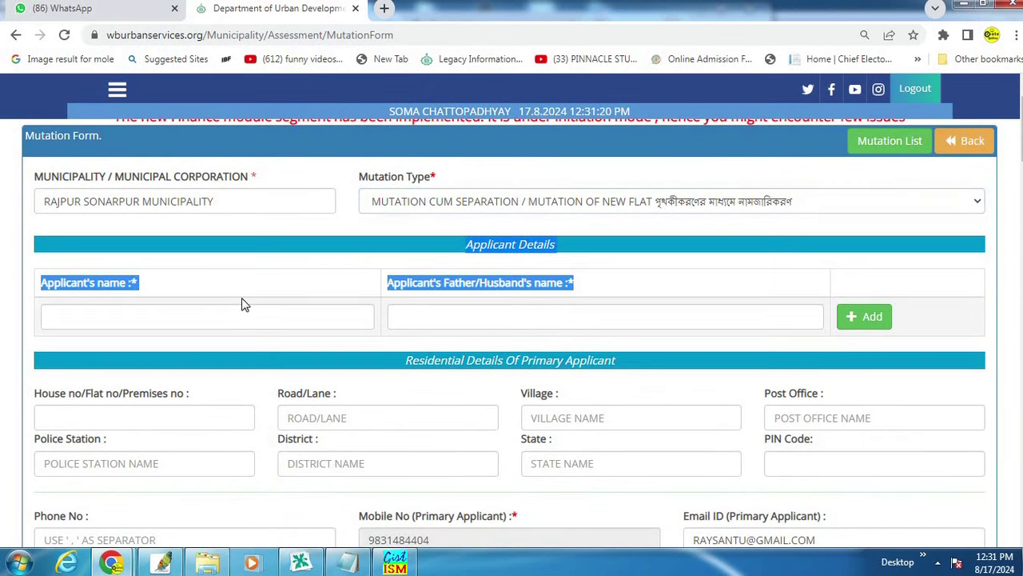
left_click(200, 291)
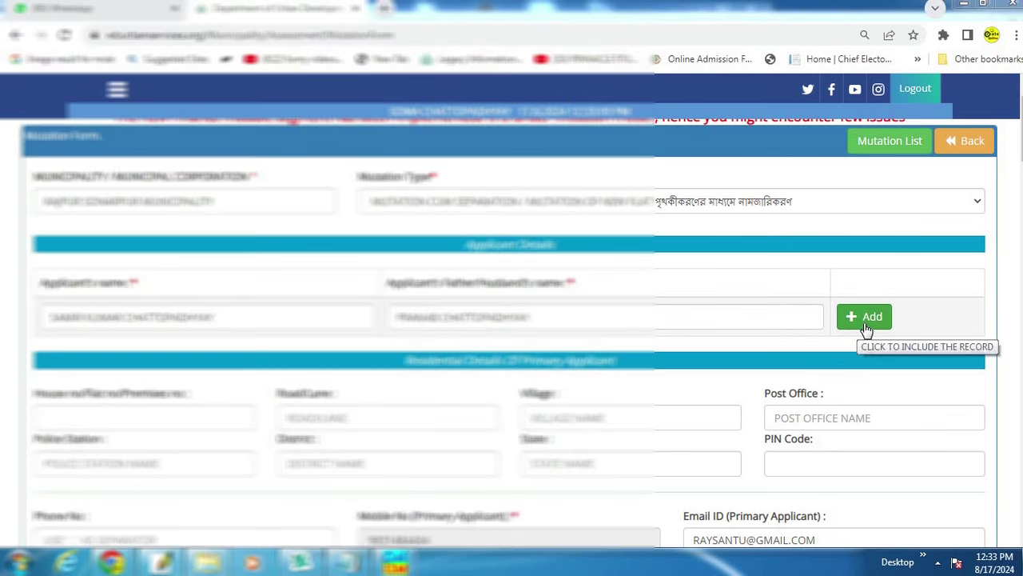
- Add the applicant to the applicant list and highlight the residential details heading
left_click(864, 321)
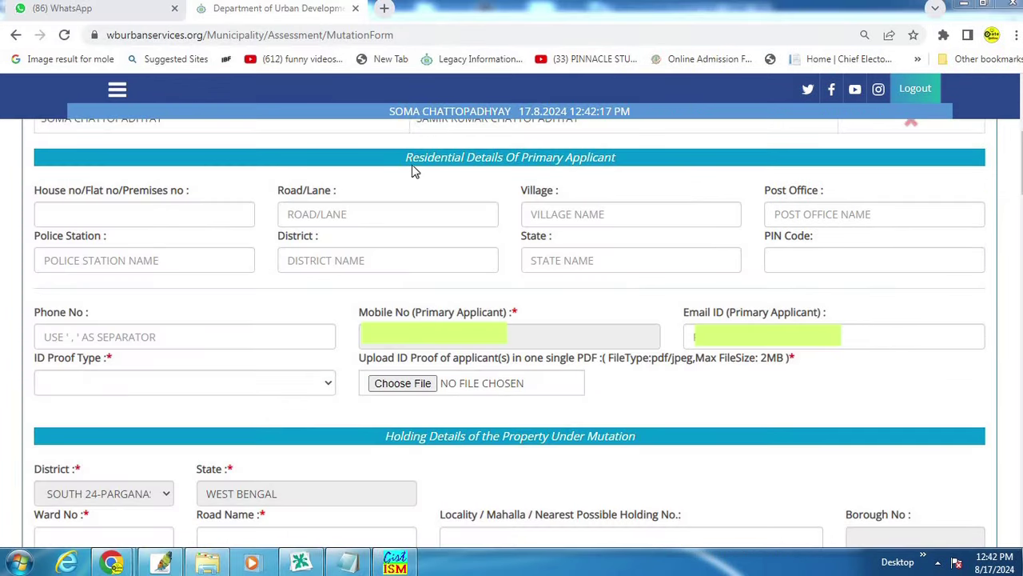
left_click_drag(406, 161, 618, 171)
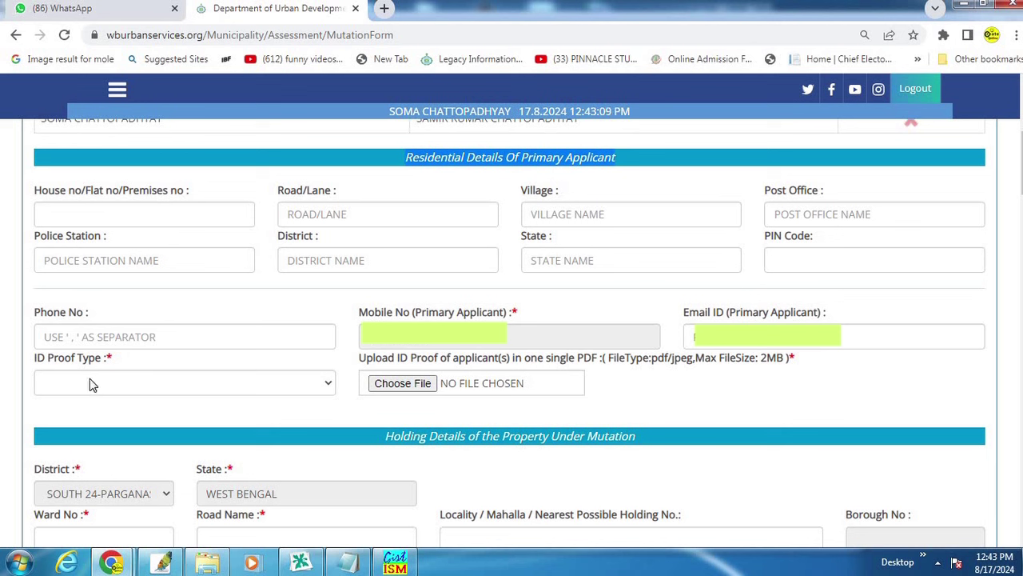
- Set ID proof type to ADHAAR CARD and attach aadhar joint PDF from the MUTATION PRANA folder
left_click(124, 385)
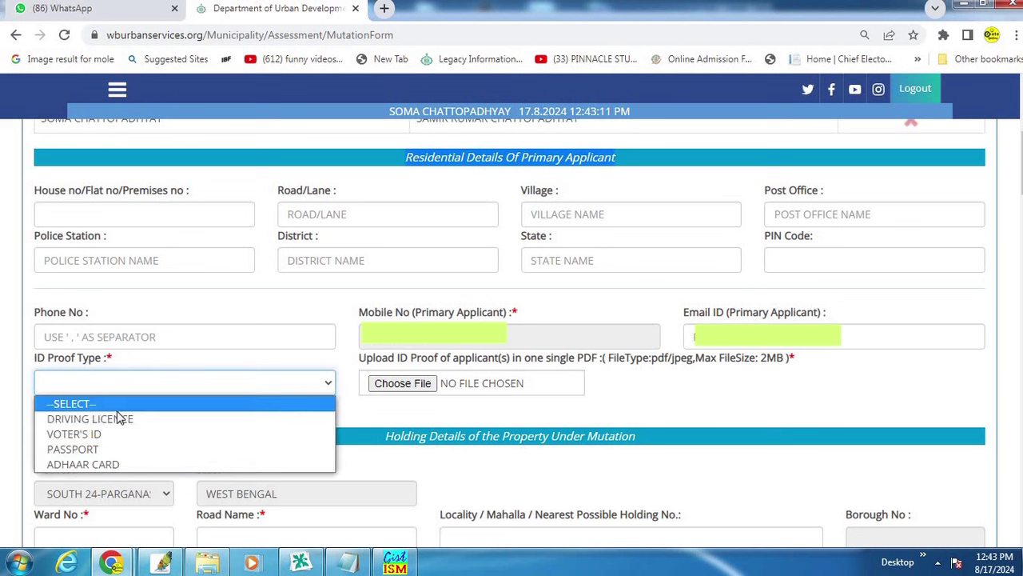
left_click(128, 468)
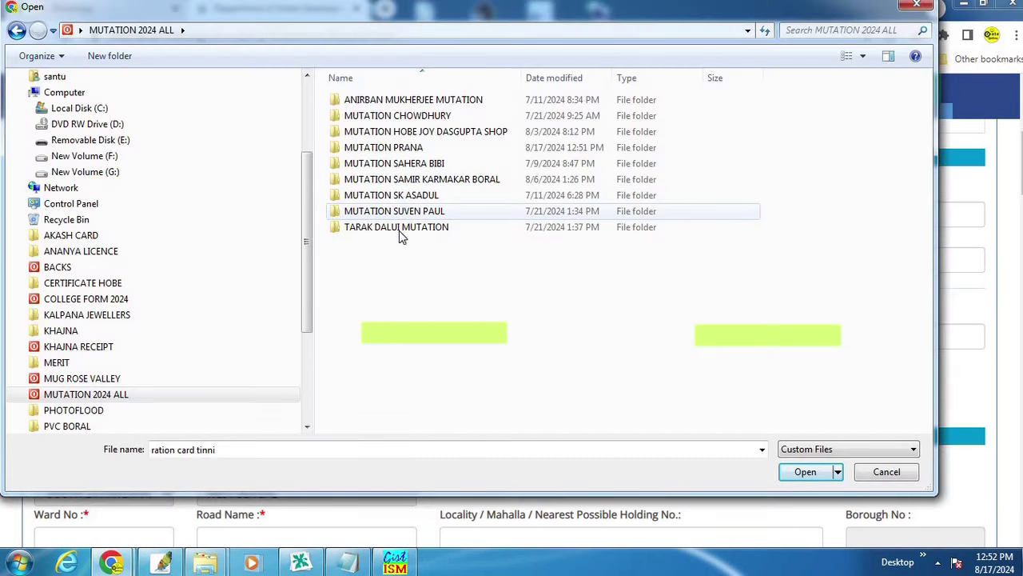
double_click(397, 148)
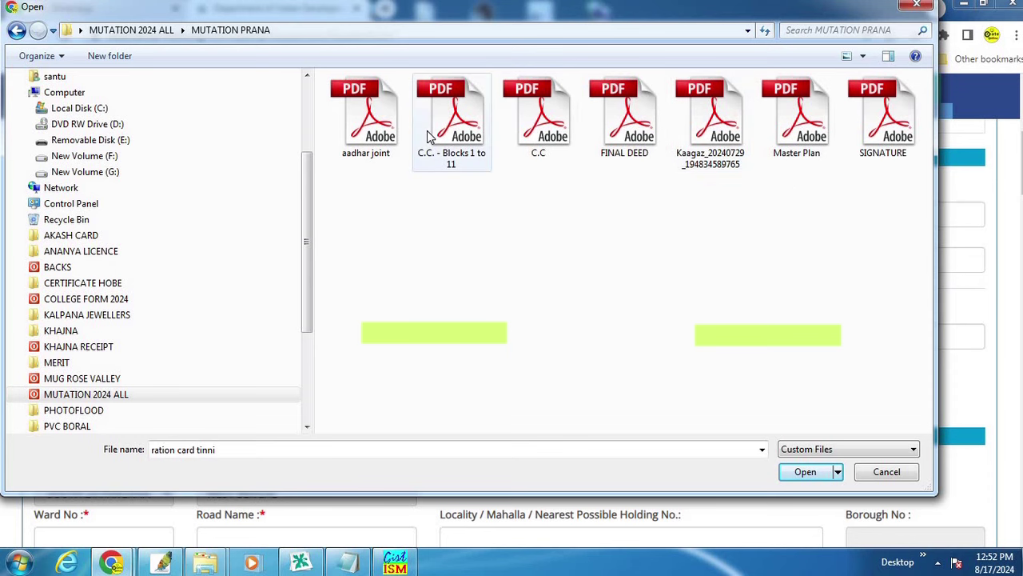
double_click(386, 135)
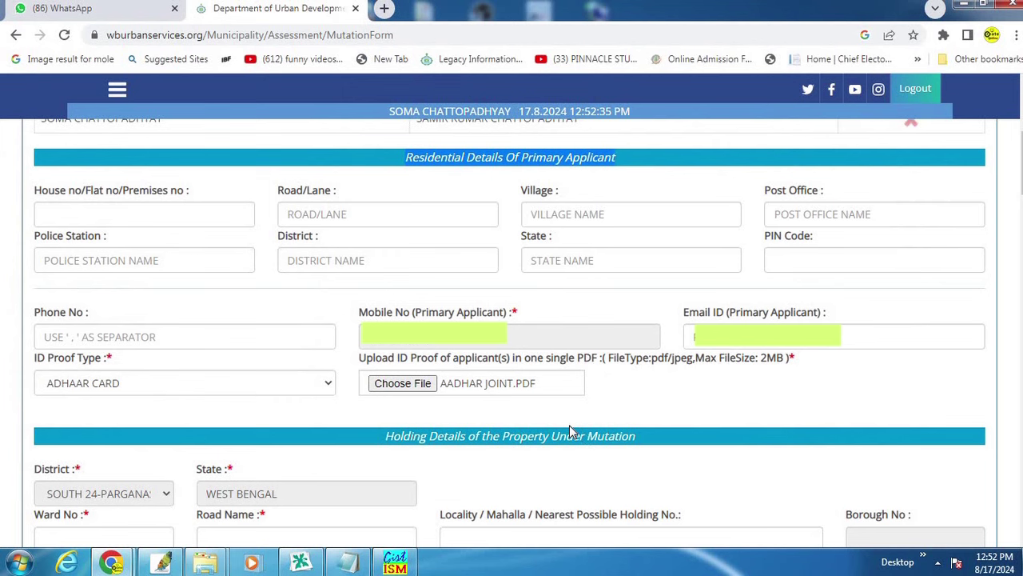
scroll(569, 426, "down", 3)
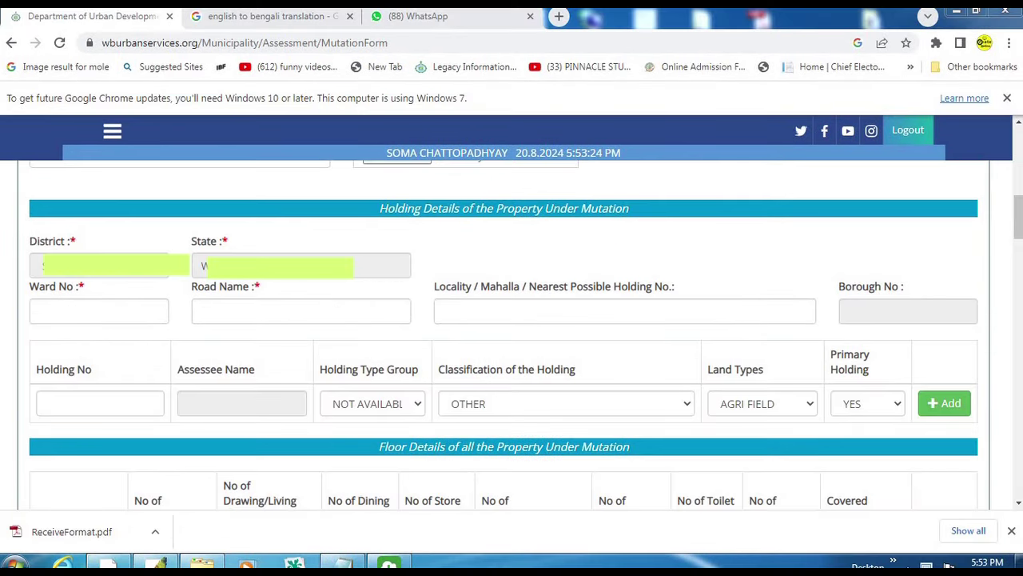
left_click_drag(353, 182, 678, 238)
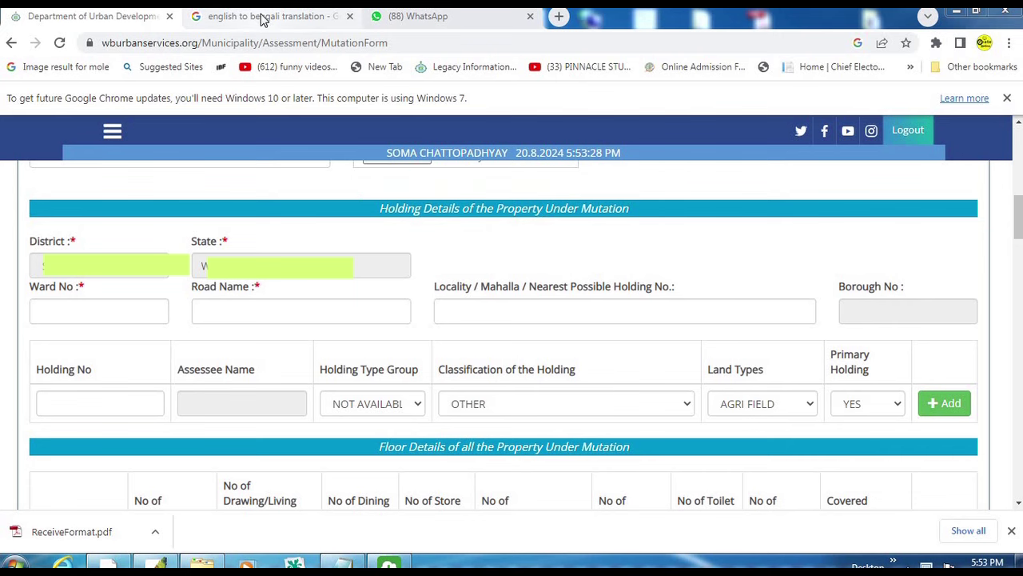
left_click(261, 19)
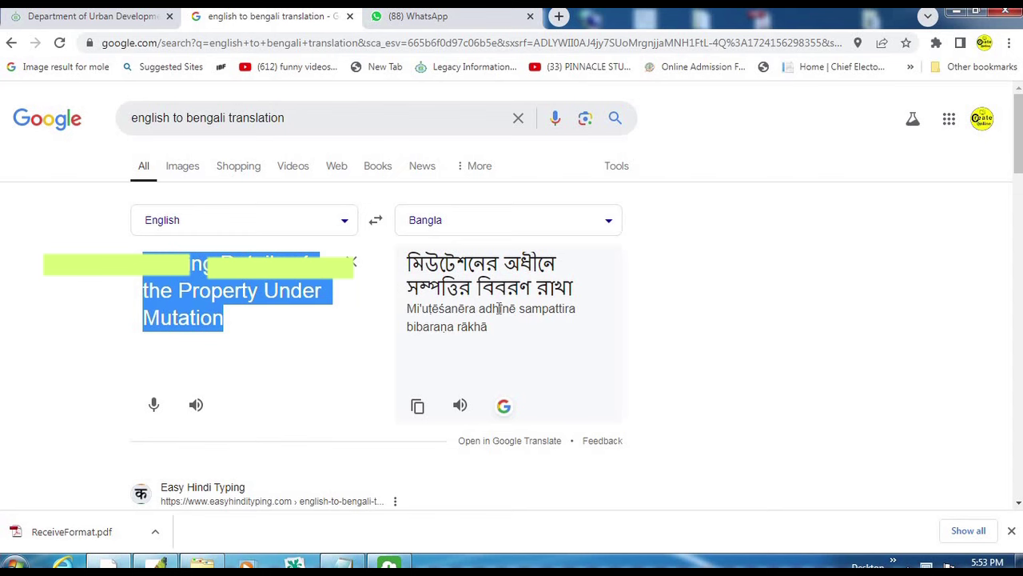
left_click(110, 17)
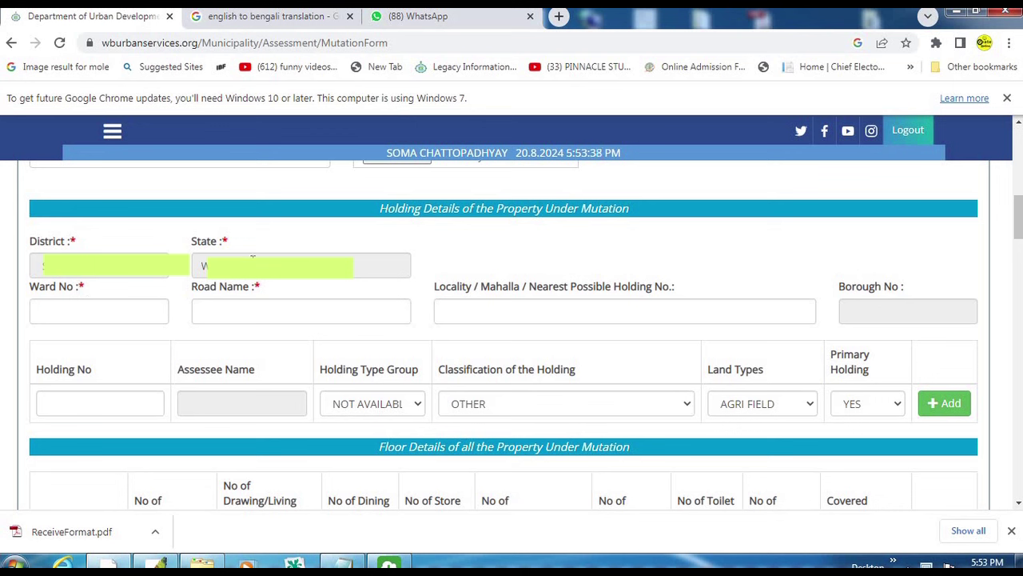
left_click_drag(24, 290, 189, 341)
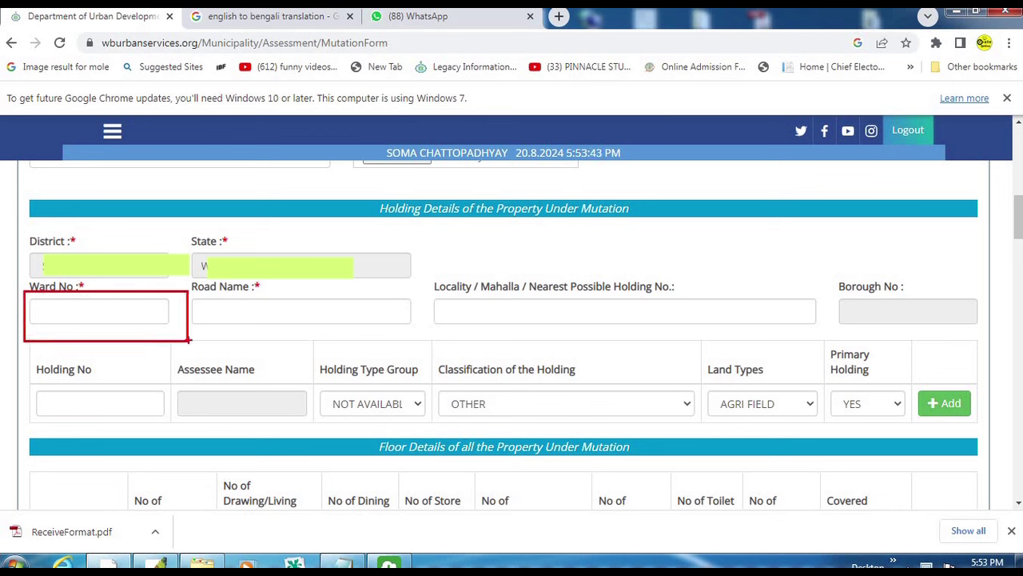
- Enter ward number 33 from the suggestions and fill in the property's road name
key("Escape")
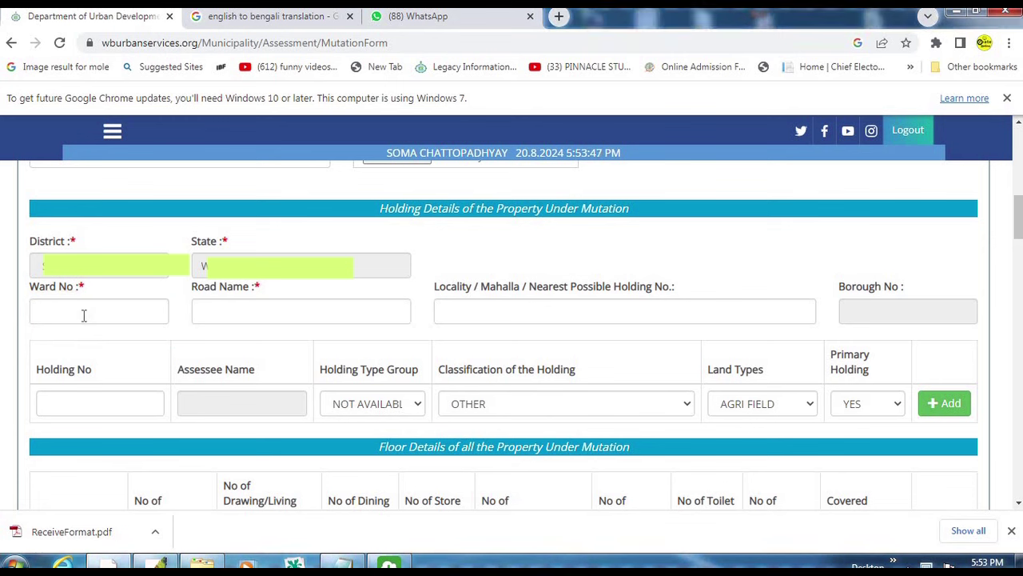
left_click(82, 314)
type("33")
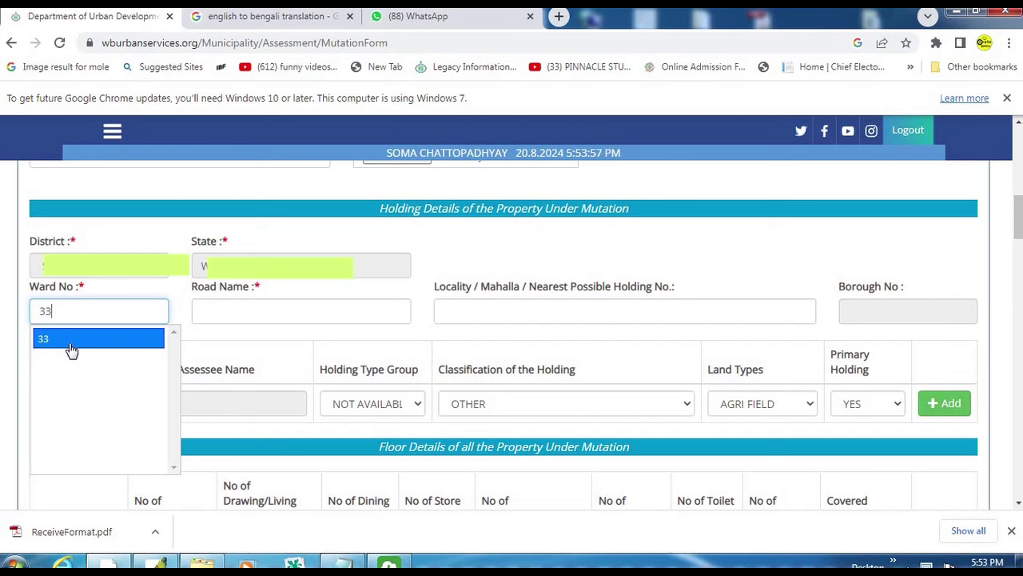
left_click(71, 350)
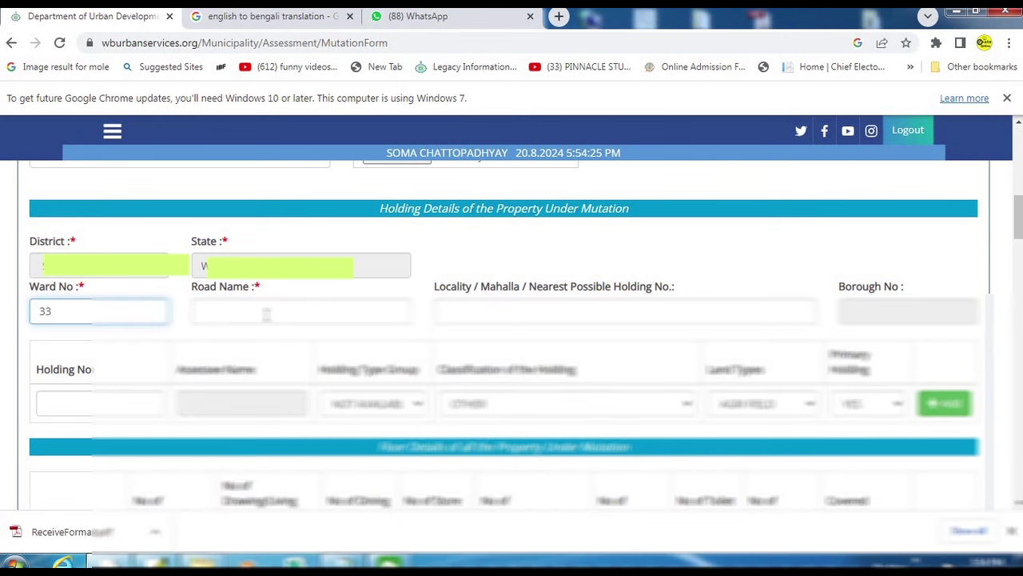
left_click(266, 314)
type("SRIPUR ROADMAIN ROAD")
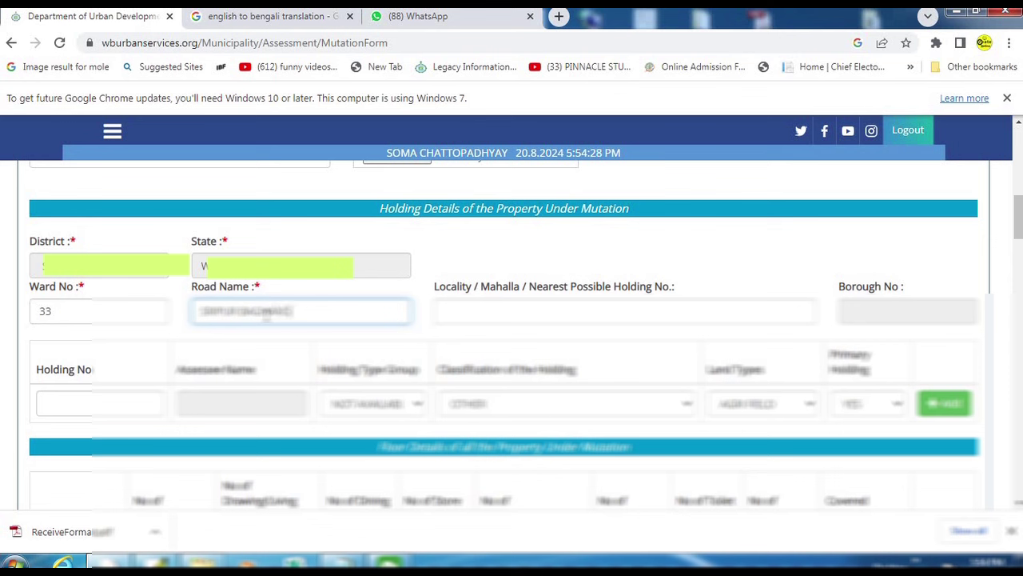
key("Tab")
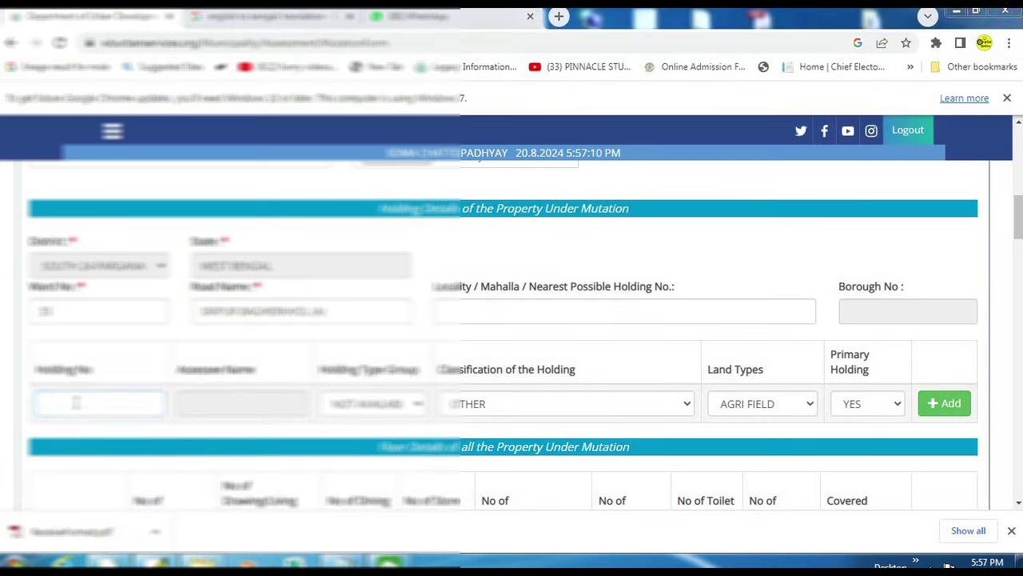
- Pick the property's holding number from the suggestions, then highlight the Assessee Name and Holding Type Group headings
type("1/10")
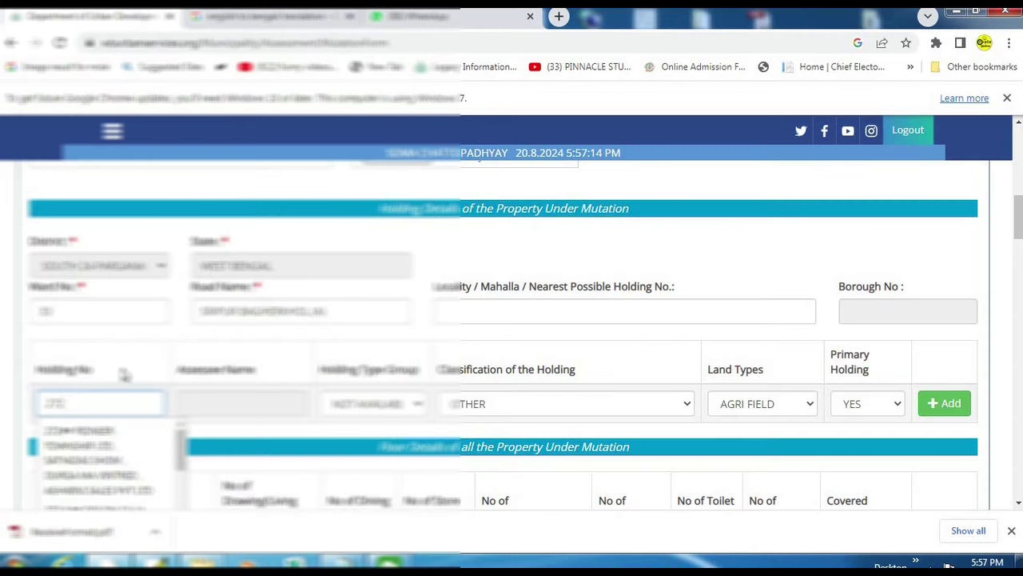
left_click(201, 358)
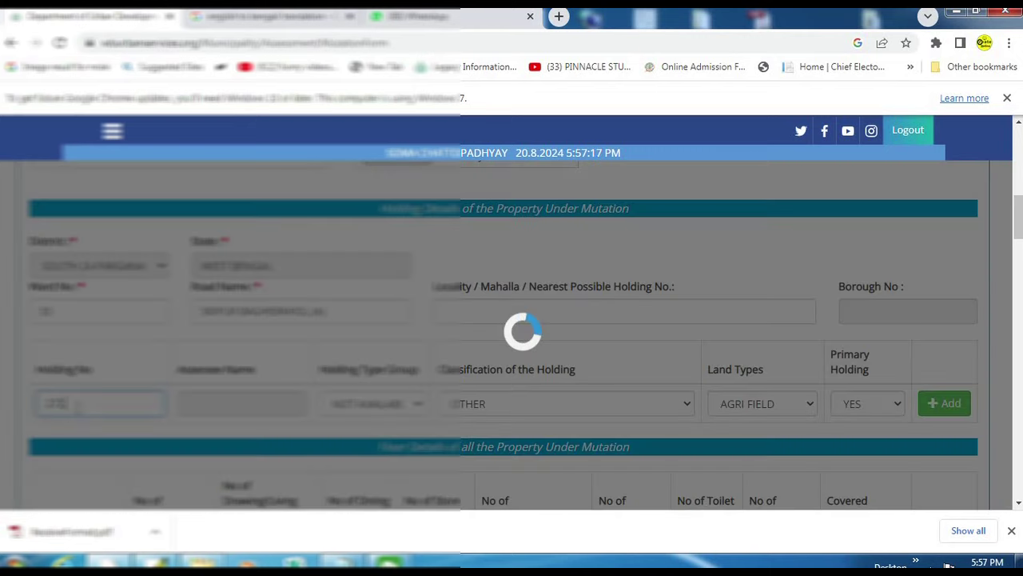
left_click(83, 404)
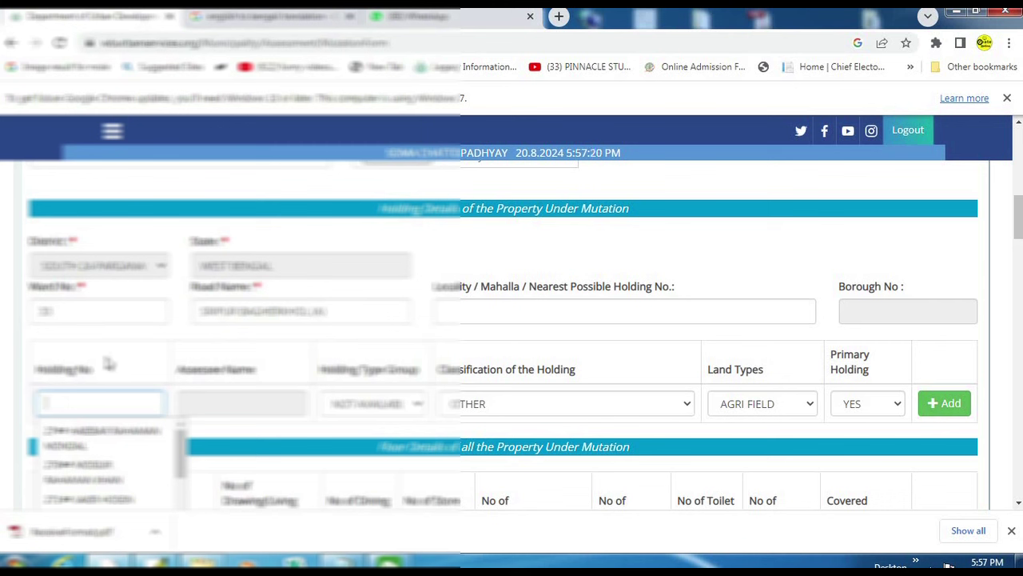
type("175")
left_click(77, 470)
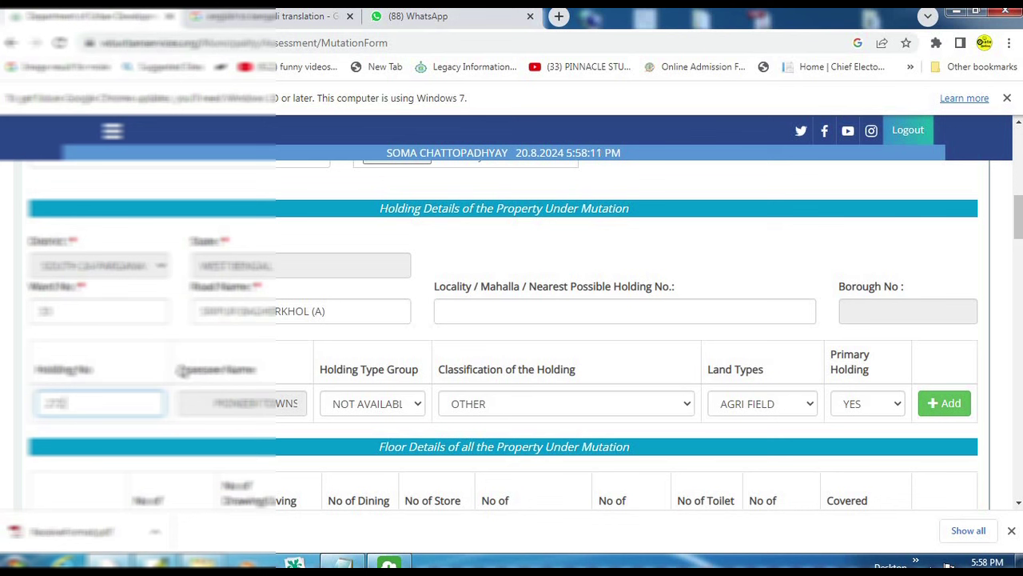
left_click_drag(178, 369, 257, 373)
left_click_drag(320, 369, 424, 376)
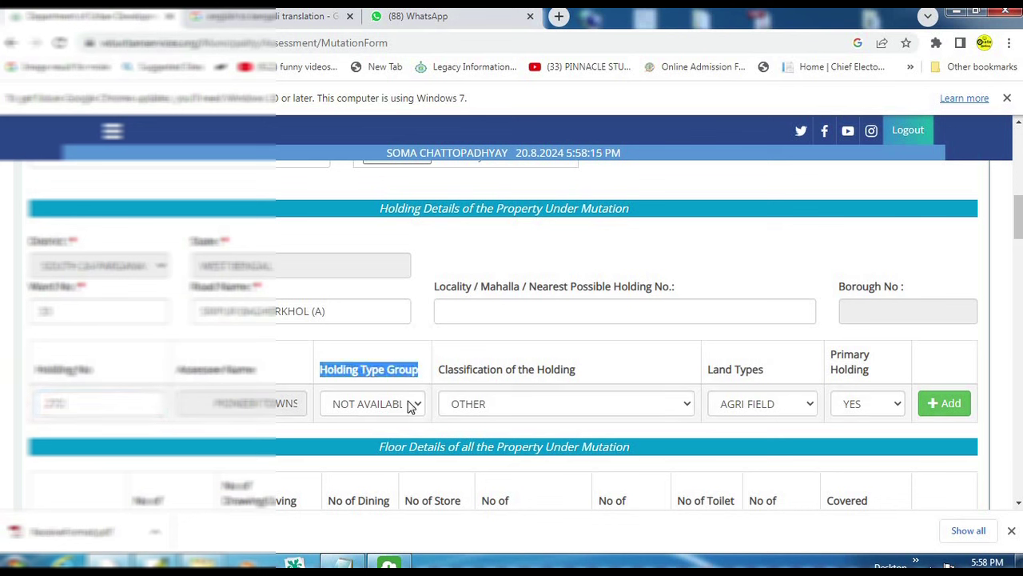
- Set holding type group GENERAL, classification RESIDENTIAL, land type BASTU, and primary holding YES
left_click(411, 404)
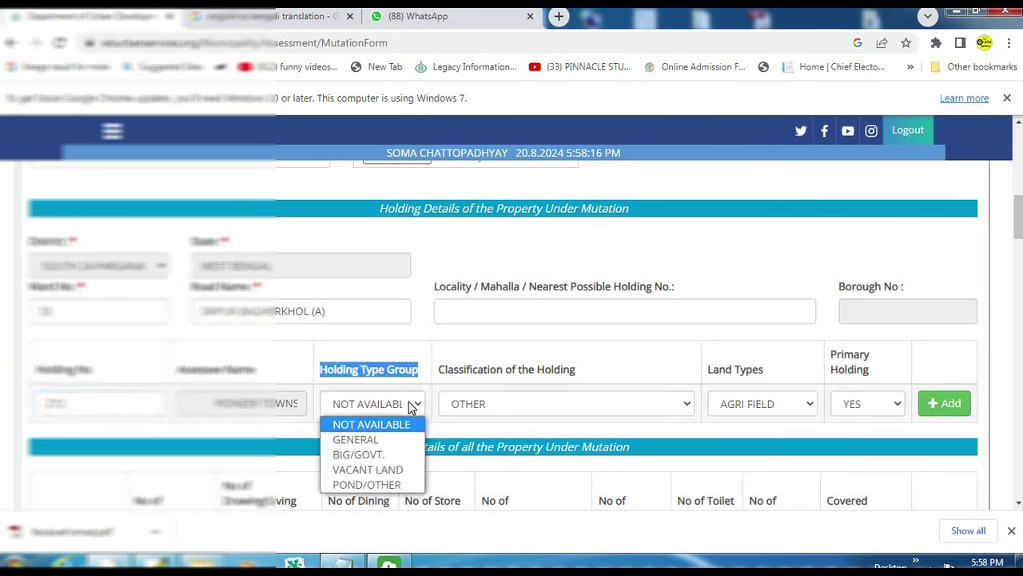
left_click(388, 442)
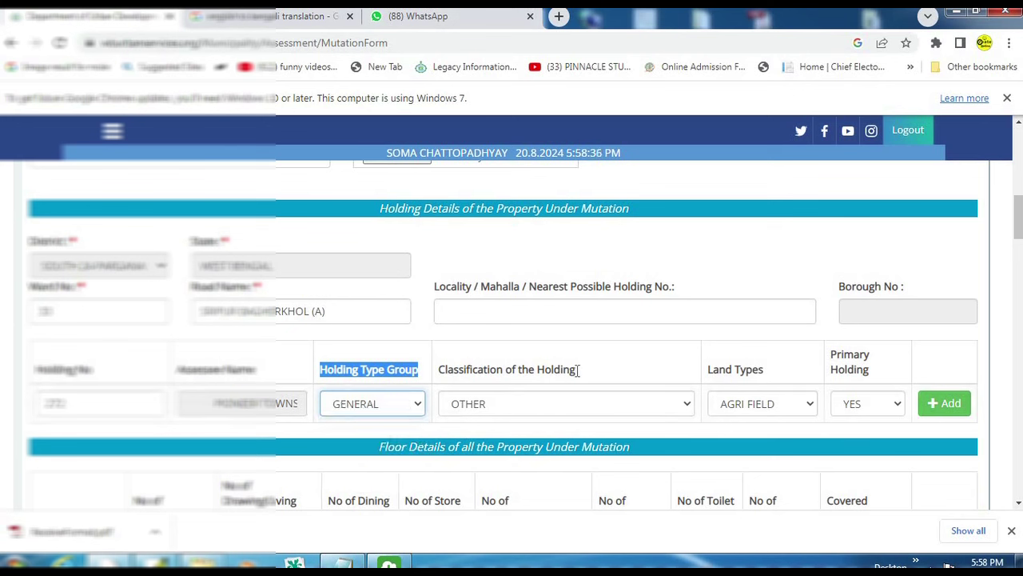
left_click(569, 400)
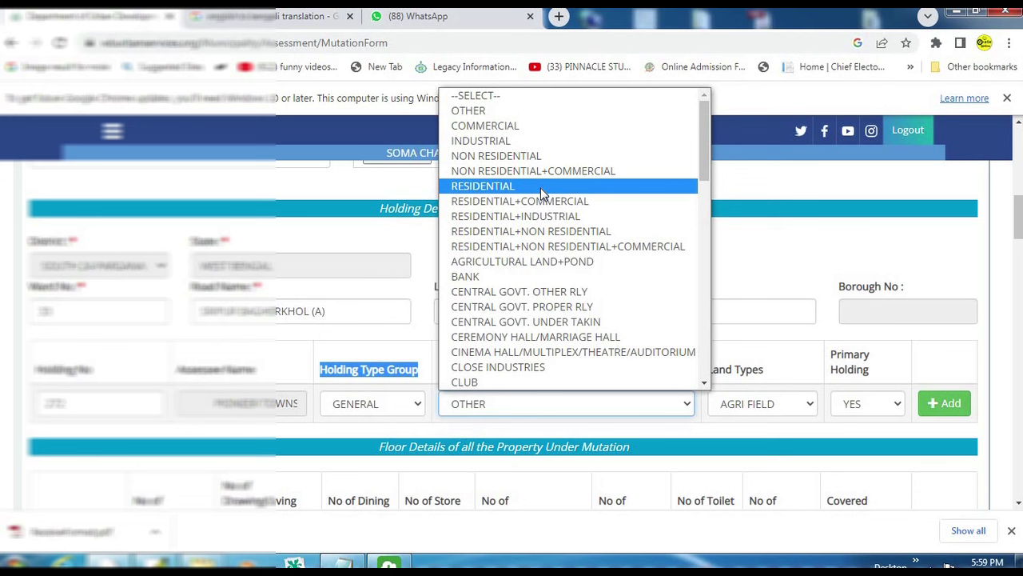
left_click(540, 188)
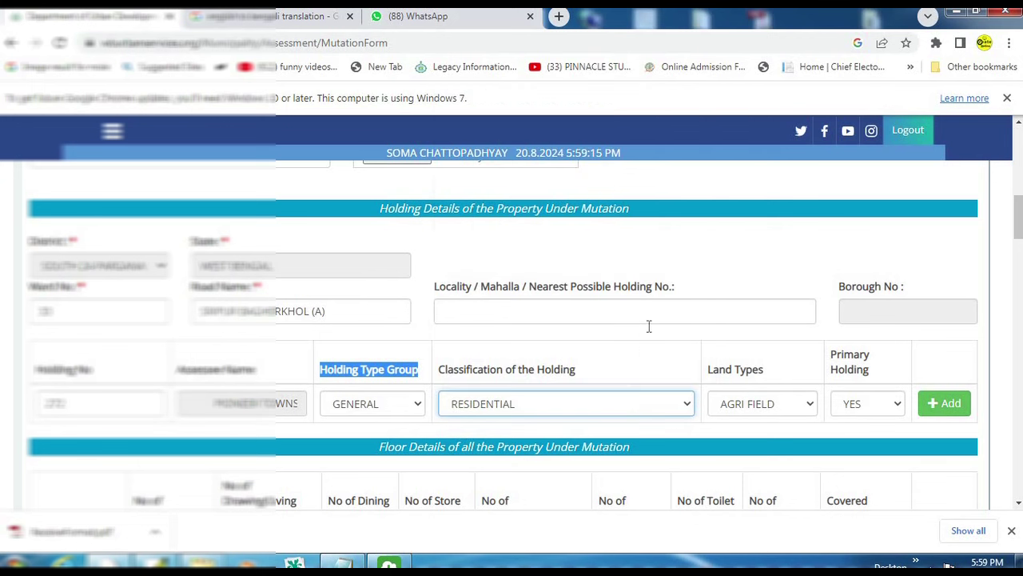
left_click(790, 406)
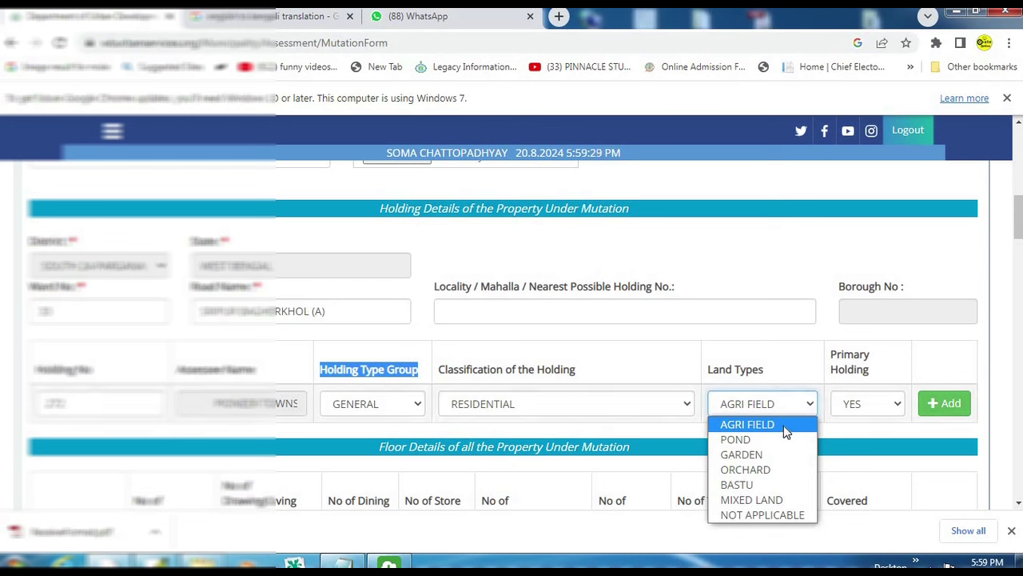
left_click(776, 490)
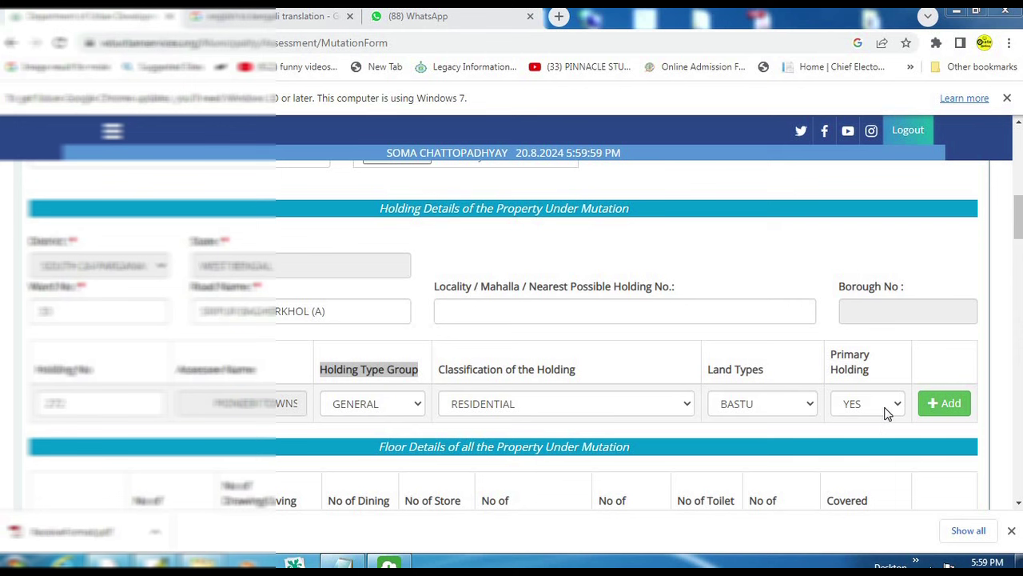
left_click(893, 406)
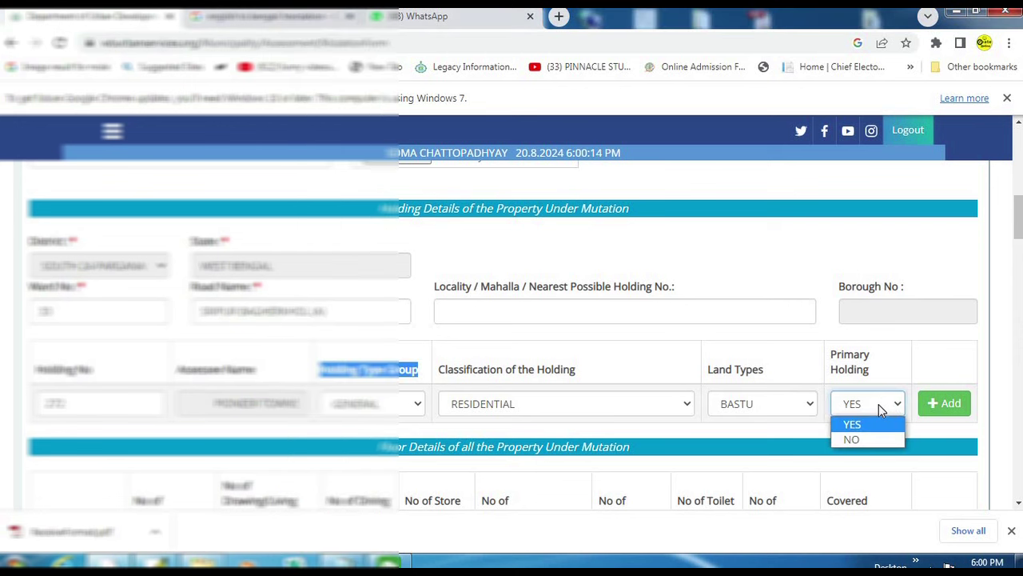
left_click(880, 404)
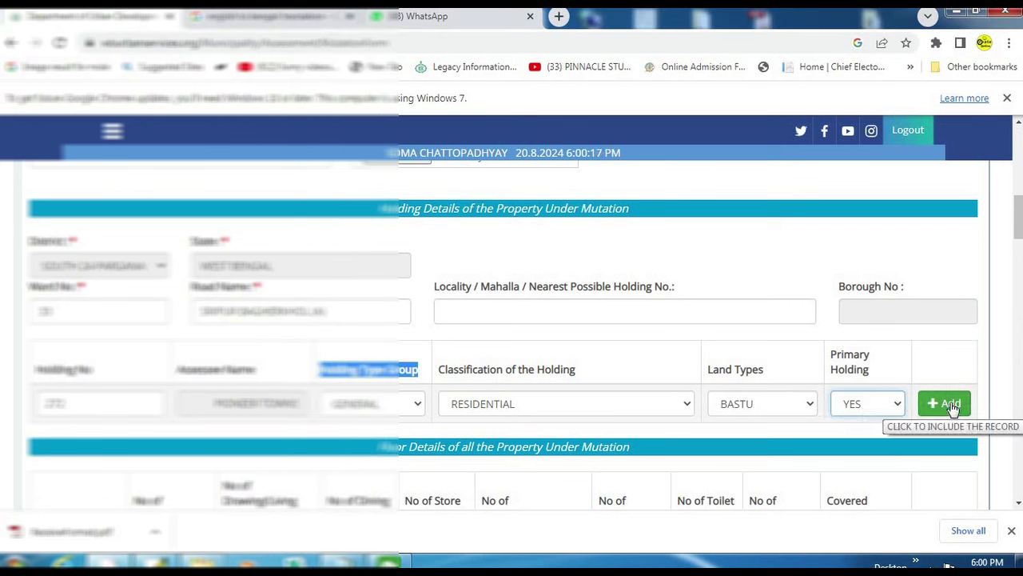
- Add the holding record to the list and select the Floor Details heading text for translation
left_click(950, 406)
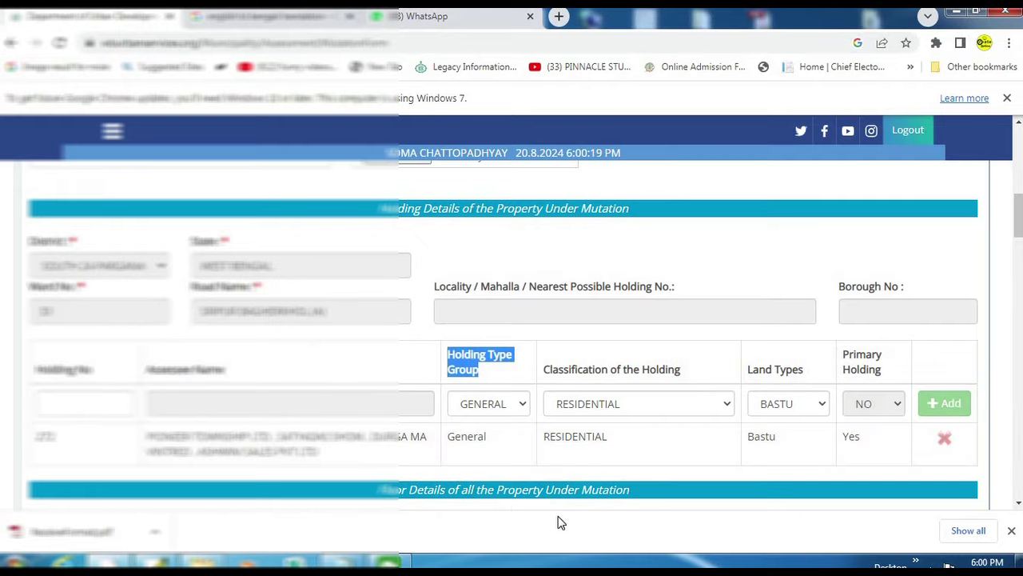
mouse_move(26, 422)
left_mouse_down()
mouse_move(320, 484)
mouse_move(1006, 479)
left_mouse_up()
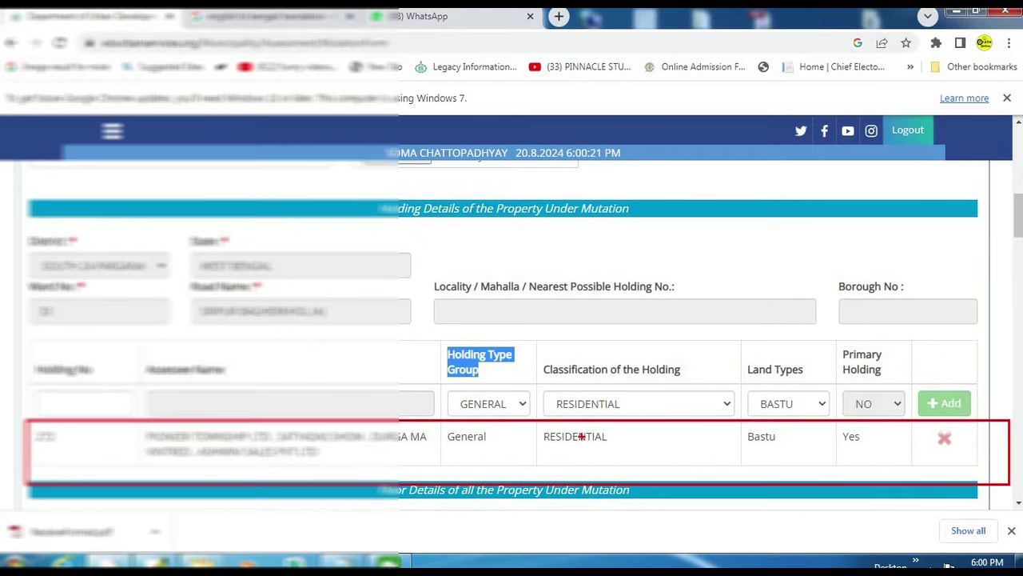
scroll(590, 417, "down", 3)
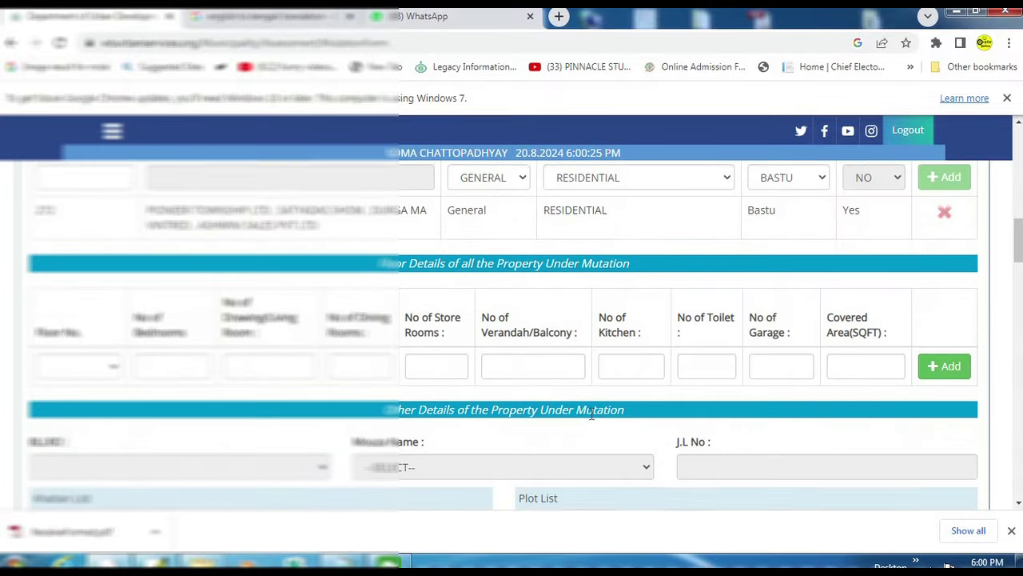
scroll(590, 416, "down", 1)
mouse_move(345, 167)
left_mouse_down()
mouse_move(553, 216)
mouse_move(710, 219)
left_mouse_up()
left_click_drag(380, 194, 637, 197)
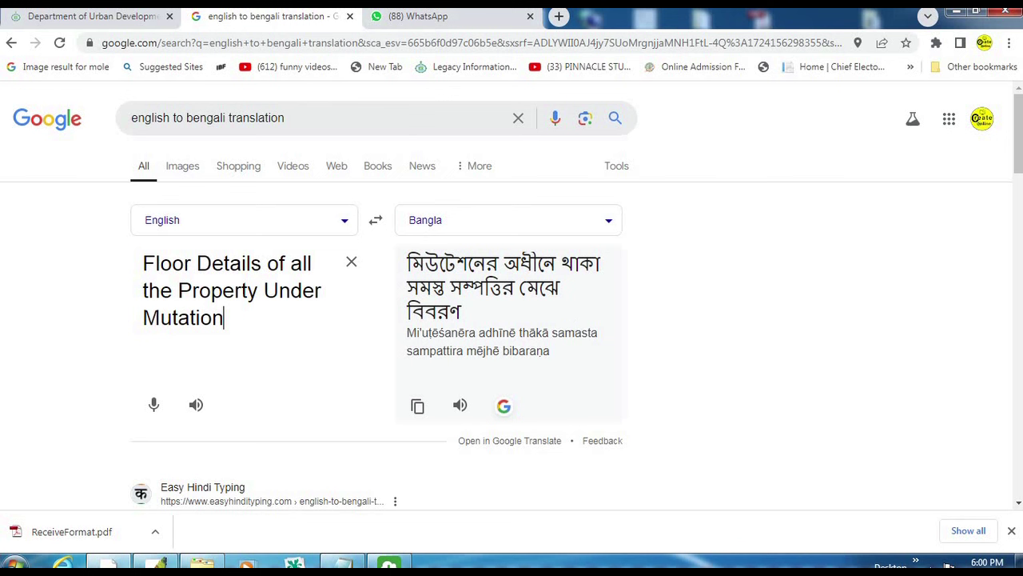
- Return to the mutation form tab and bring up the Floor No. choices
left_click(79, 24)
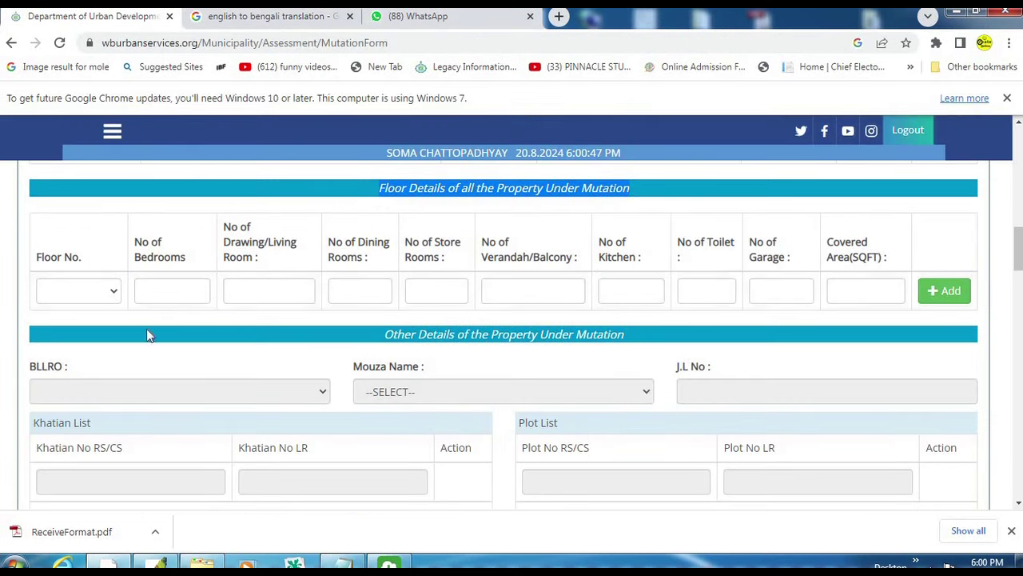
left_click(117, 293)
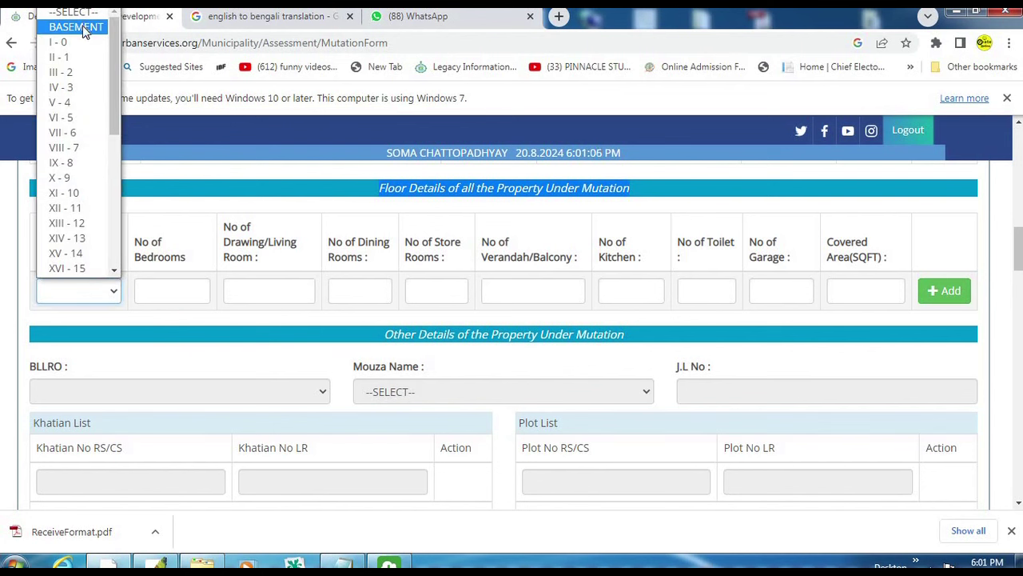
- Choose floor III - 2 and mark the bedroom, living, dining, store room and covered area fields
left_click(93, 73)
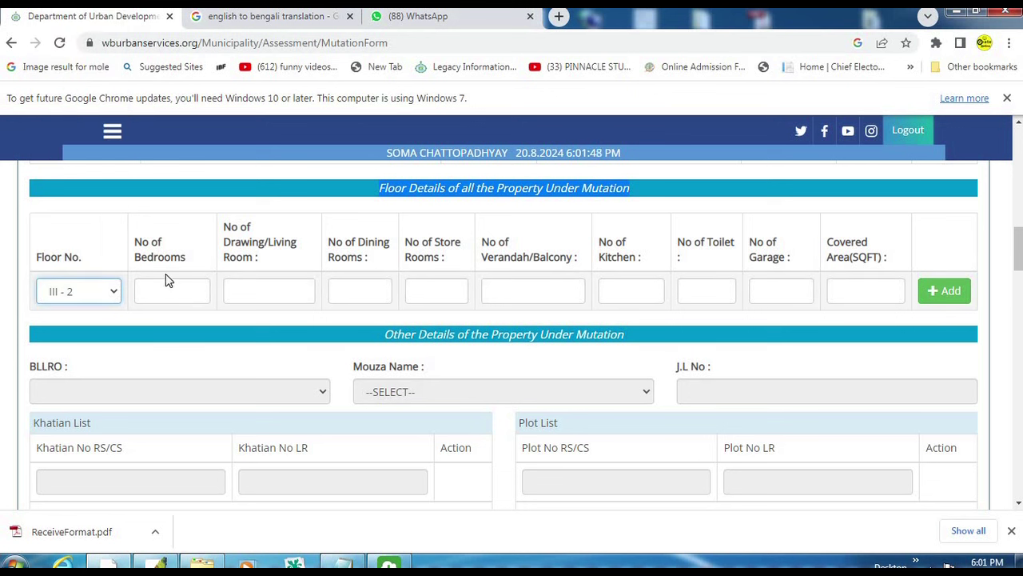
left_click_drag(128, 260, 213, 312)
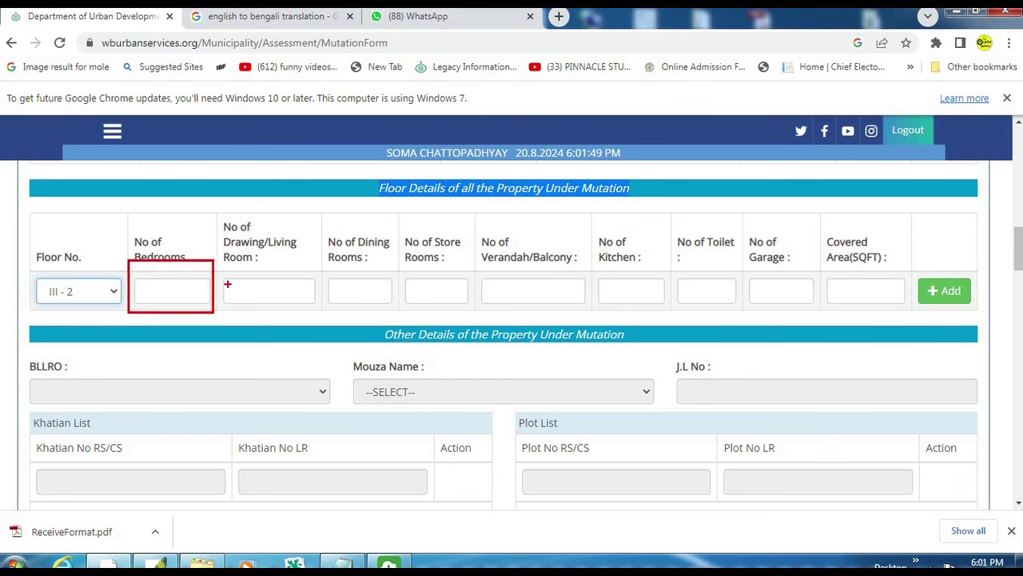
left_click_drag(221, 268, 314, 323)
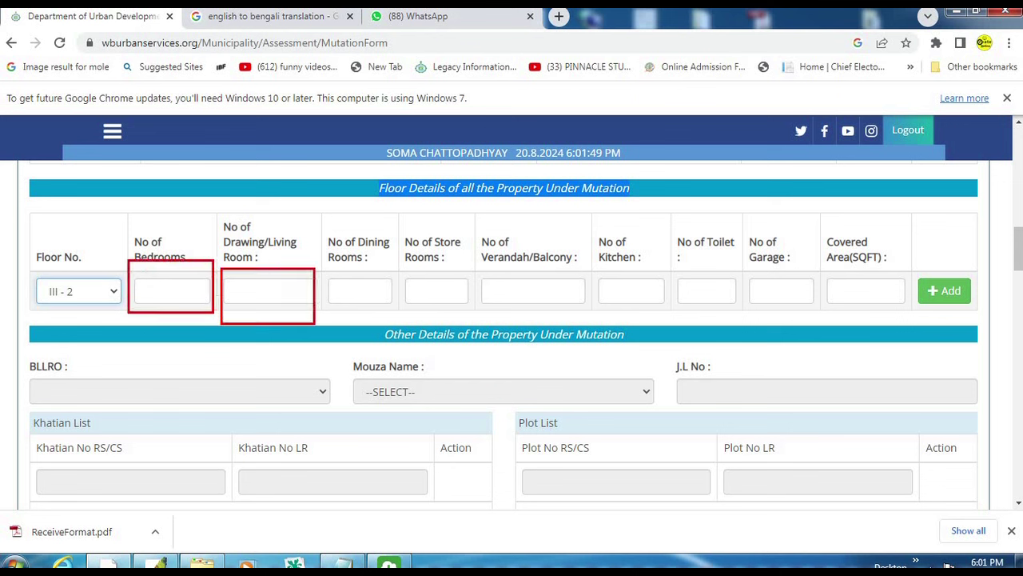
left_click_drag(318, 262, 397, 315)
left_click_drag(394, 264, 472, 320)
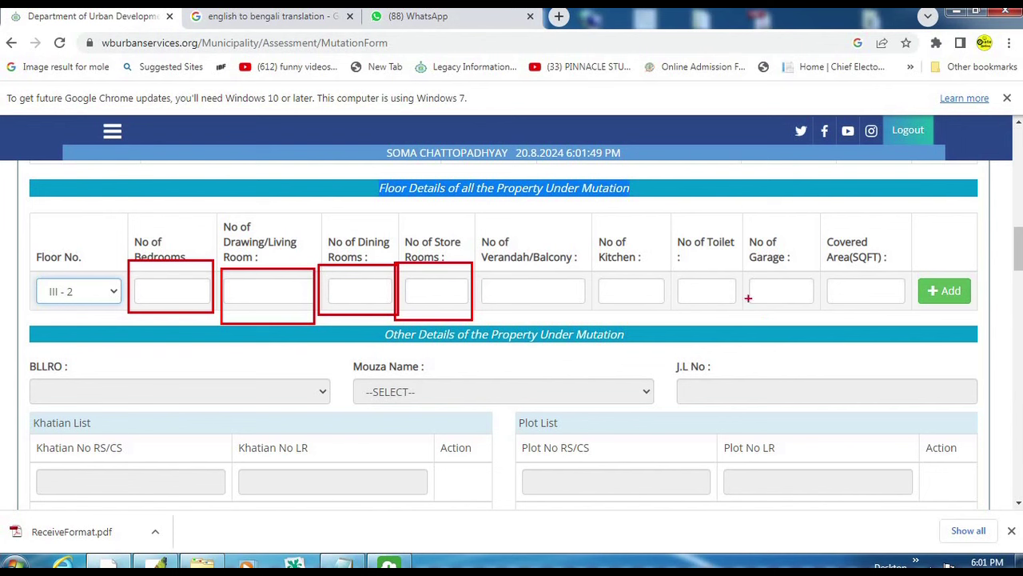
left_click_drag(818, 272, 916, 315)
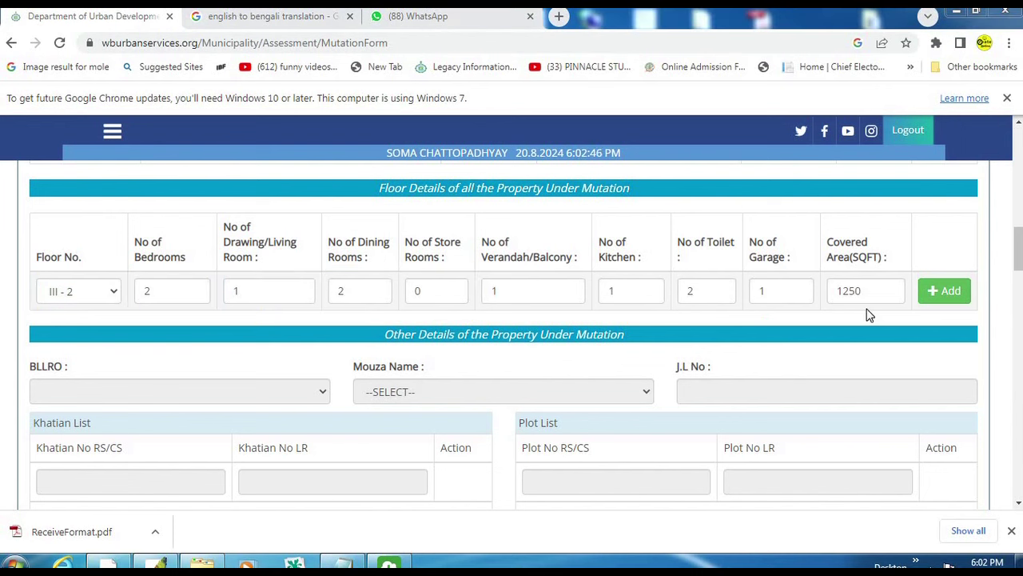